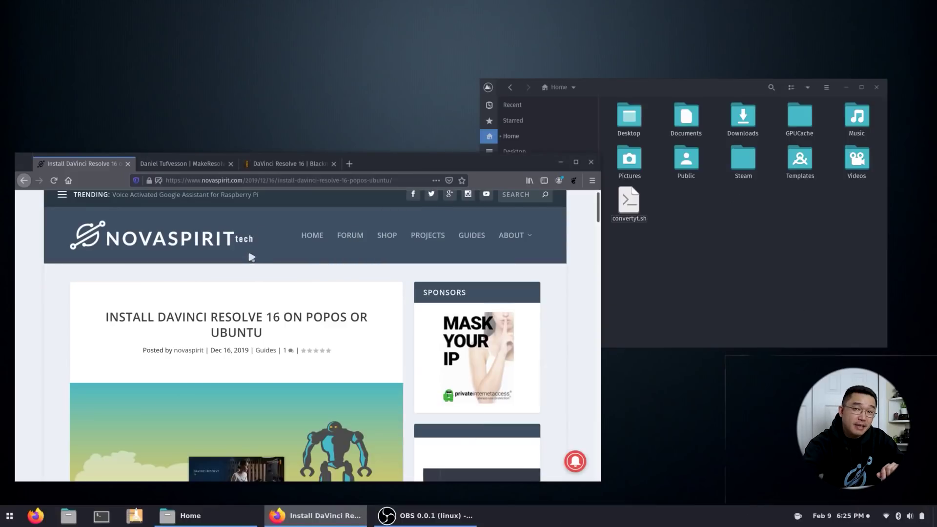
- Scroll past the guide's Software list and switch to the 'DaVinci Resolve 16 | Blackmagic' tab
{"action": "scroll", "coordinate": [263, 281], "scroll_direction": "down", "scroll_amount": 3}
{"action": "scroll", "coordinate": [265, 283], "scroll_direction": "down", "scroll_amount": 5}
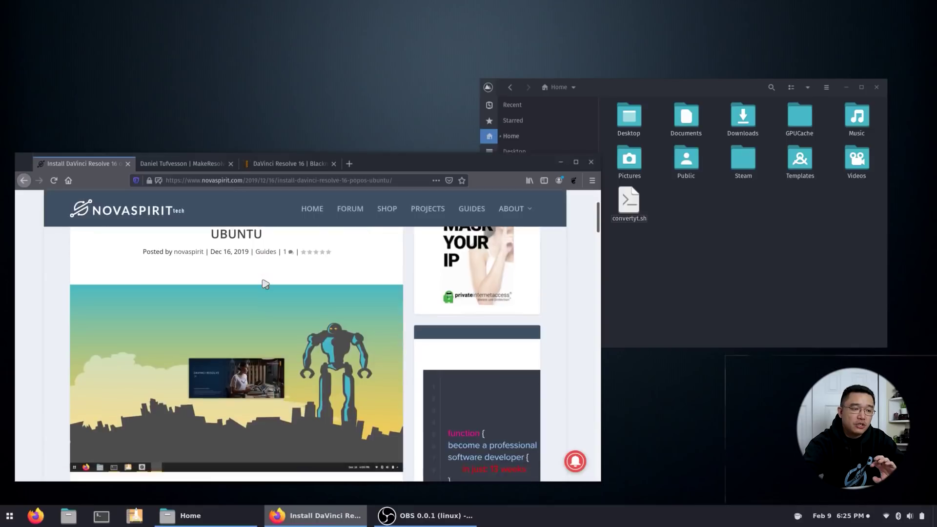
{"action": "scroll", "coordinate": [265, 284], "scroll_direction": "down", "scroll_amount": 3}
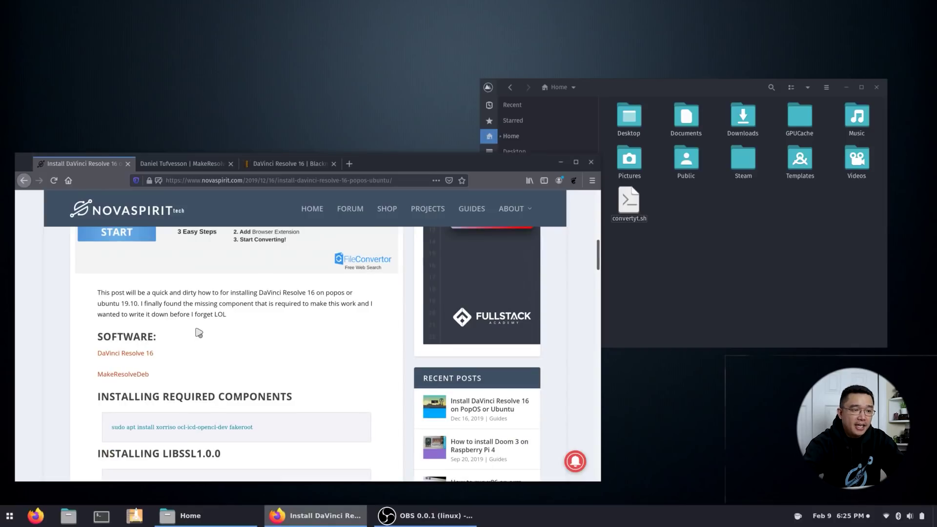
{"action": "left_click", "coordinate": [284, 169]}
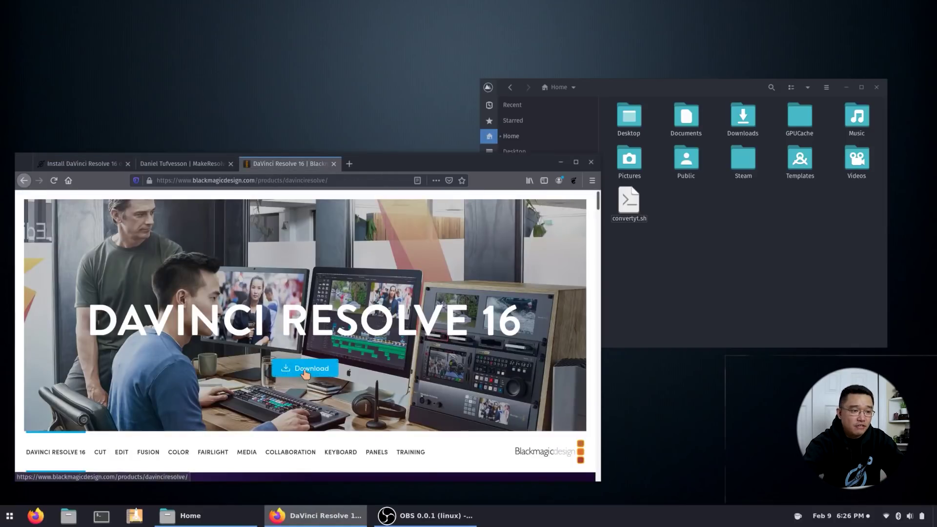
- Open the Resolve 16 Linux download form, confirm the zip is in Downloads, and close the form
{"action": "left_click", "coordinate": [305, 371]}
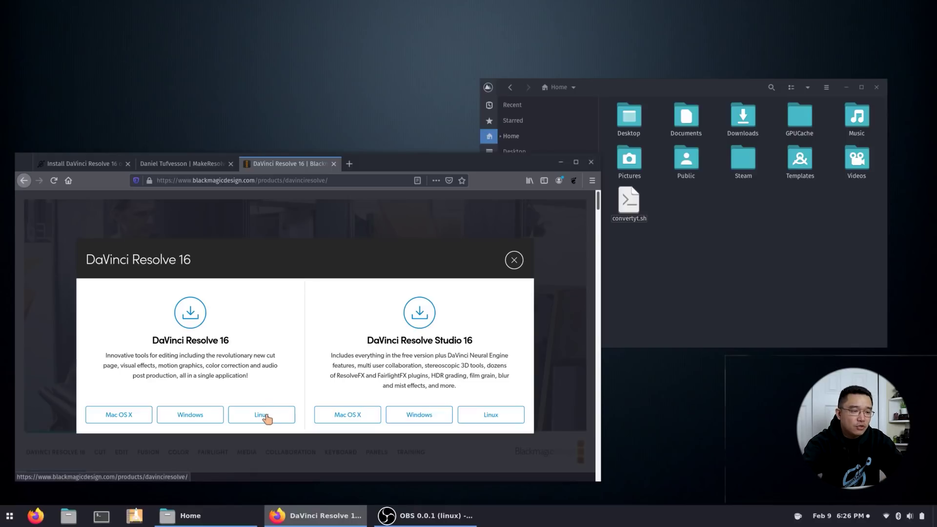
{"action": "left_click", "coordinate": [266, 415]}
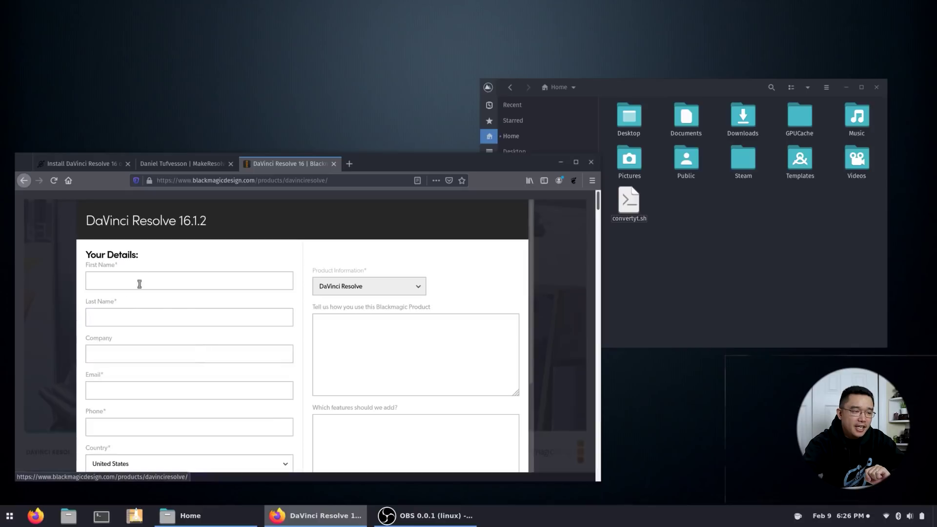
{"action": "scroll", "coordinate": [489, 424], "scroll_direction": "down", "scroll_amount": 3}
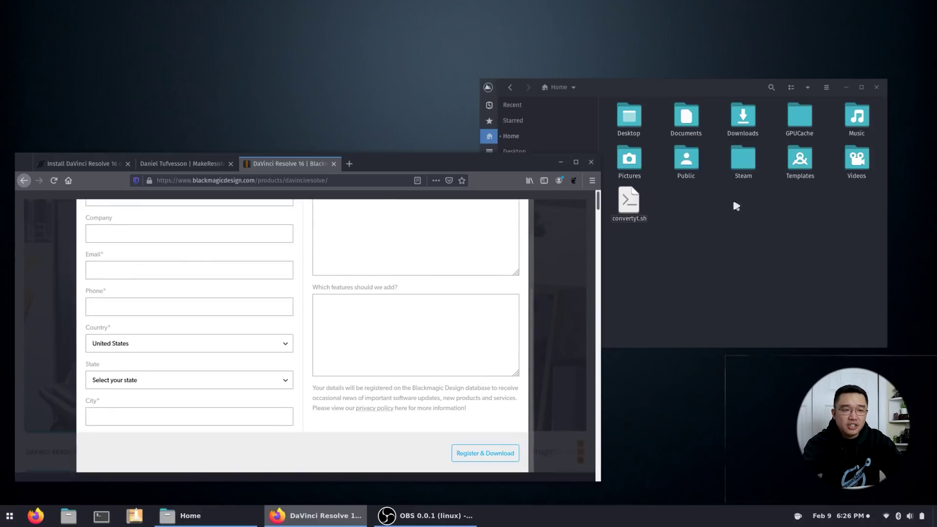
{"action": "double_click", "coordinate": [733, 126]}
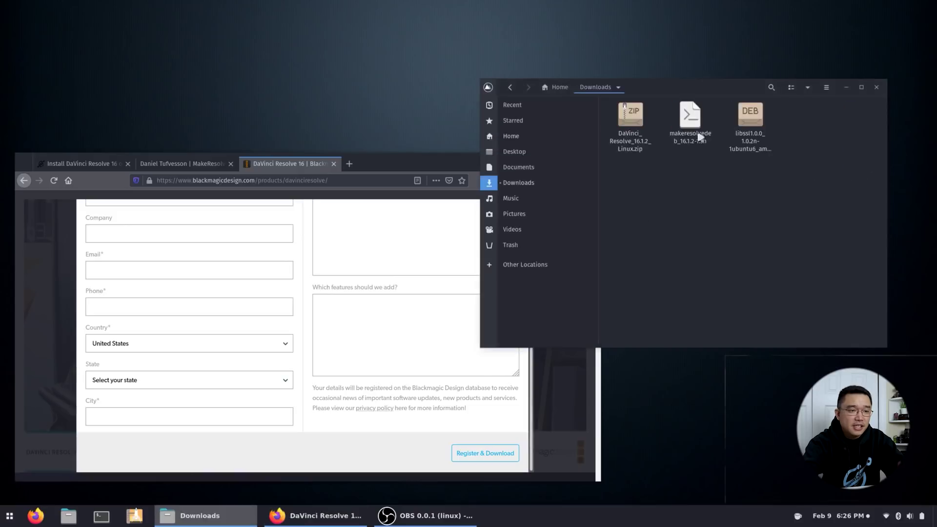
{"action": "left_click", "coordinate": [559, 395]}
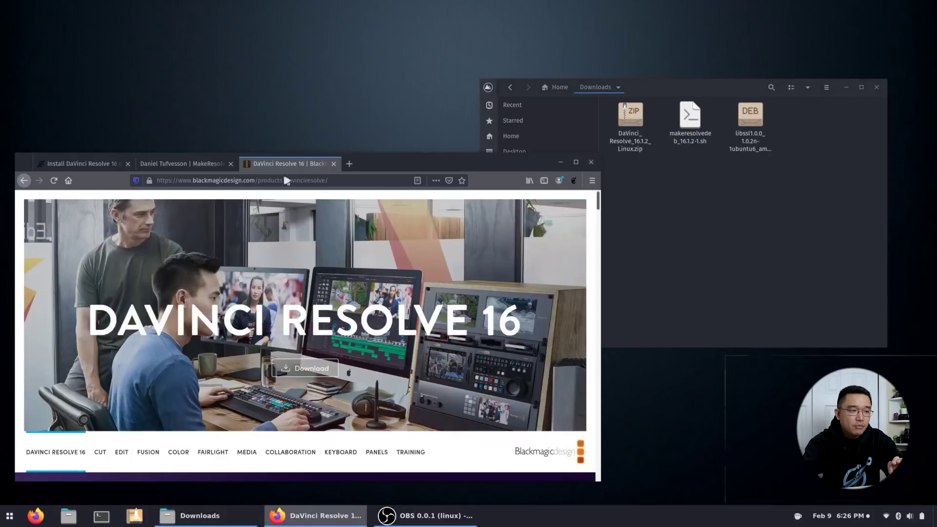
- View the MakeResolveDeb download page, then return to the NovaSpirit install guide tab
{"action": "left_click", "coordinate": [175, 163]}
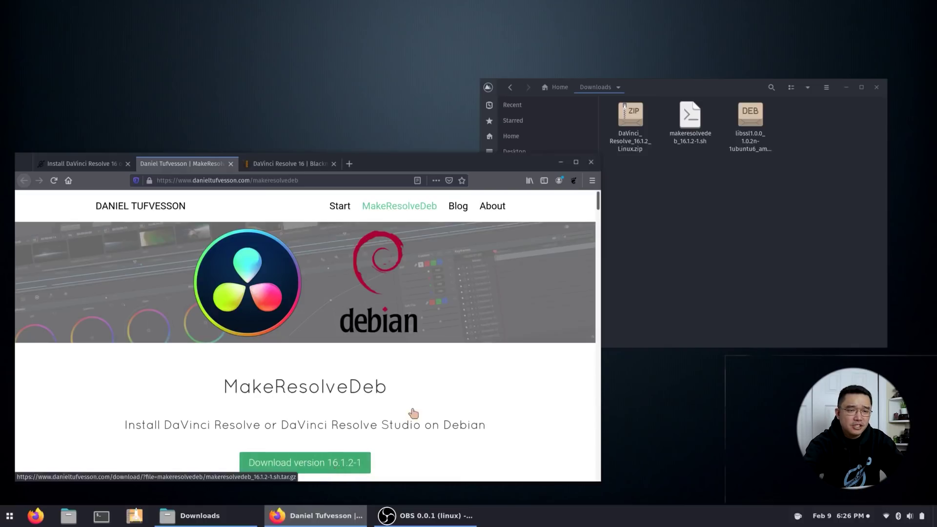
{"action": "left_click", "coordinate": [704, 266]}
{"action": "left_click", "coordinate": [497, 396]}
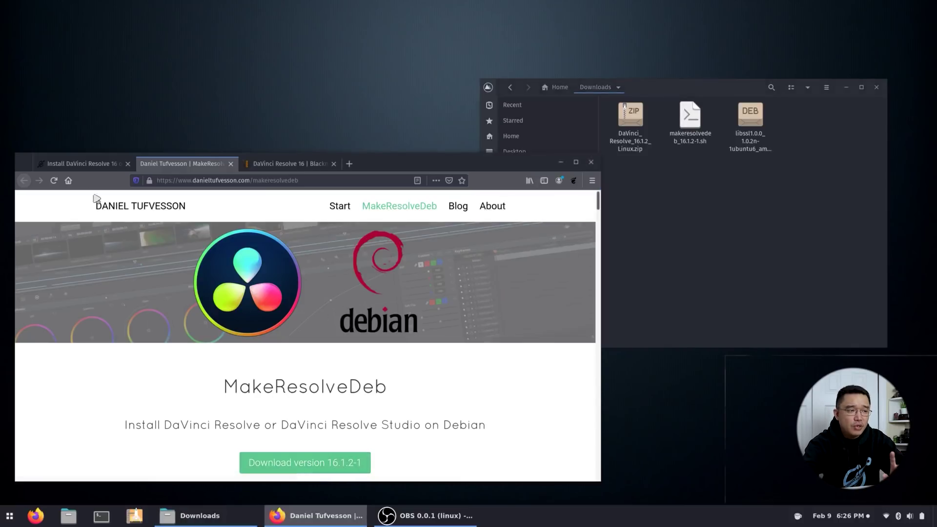
{"action": "left_click", "coordinate": [77, 164]}
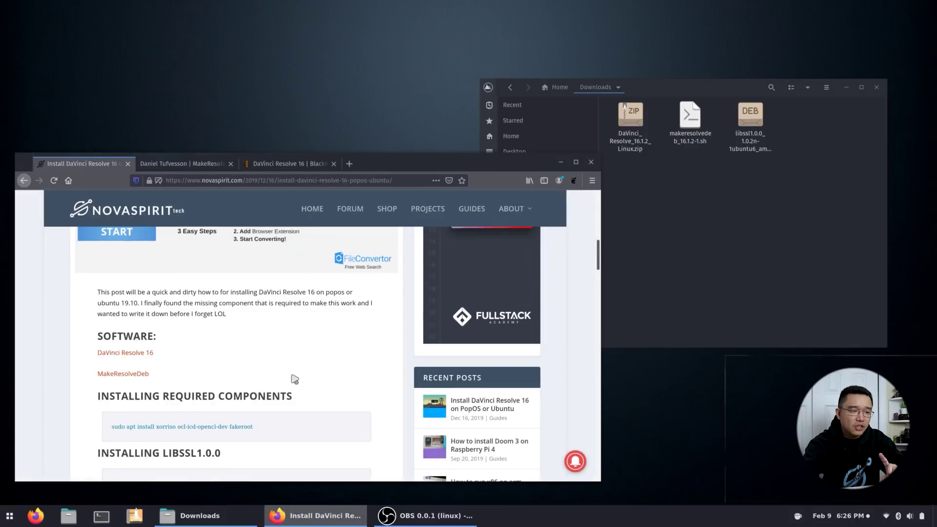
- Copy the guide's libssl1.0.0 wget command and open a new terminal to paste it into
{"action": "scroll", "coordinate": [294, 381], "scroll_direction": "down", "scroll_amount": 2}
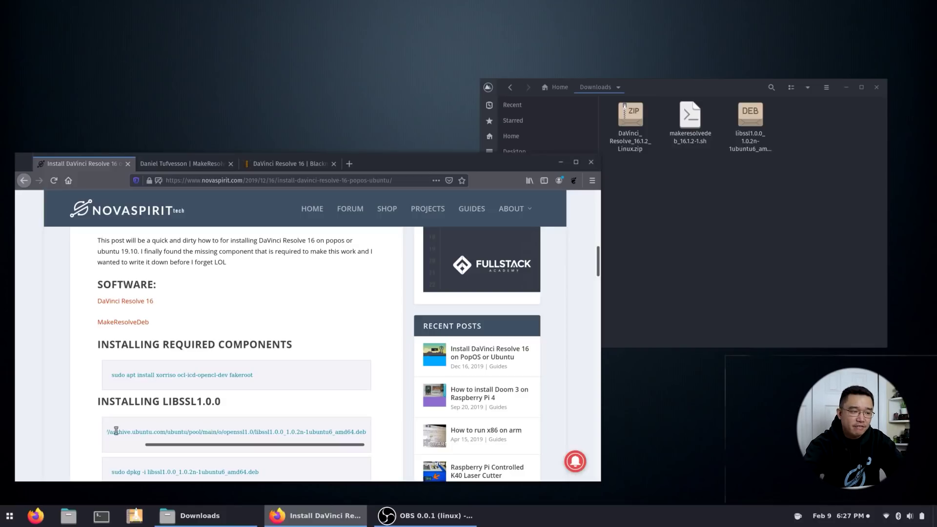
{"action": "left_click_drag", "start_coordinate": [151, 444], "coordinate": [108, 441]}
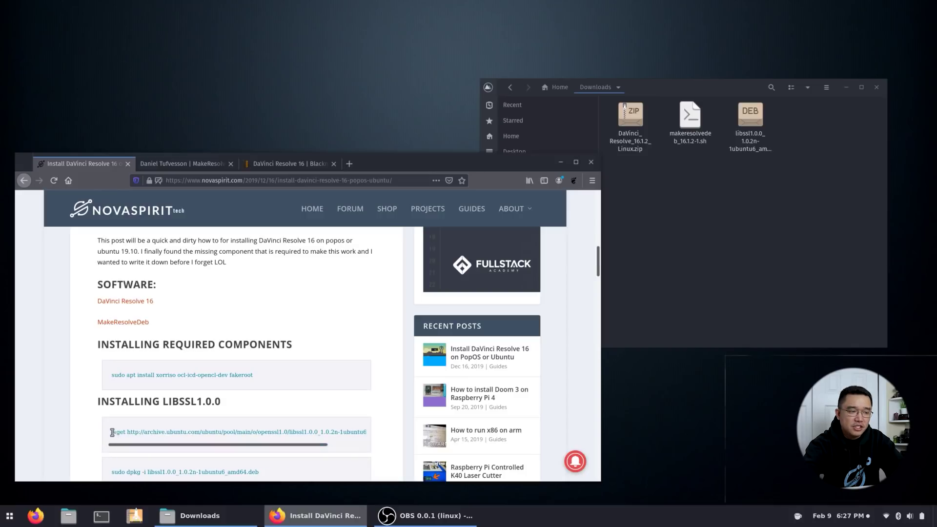
{"action": "left_click_drag", "start_coordinate": [112, 432], "coordinate": [392, 433]}
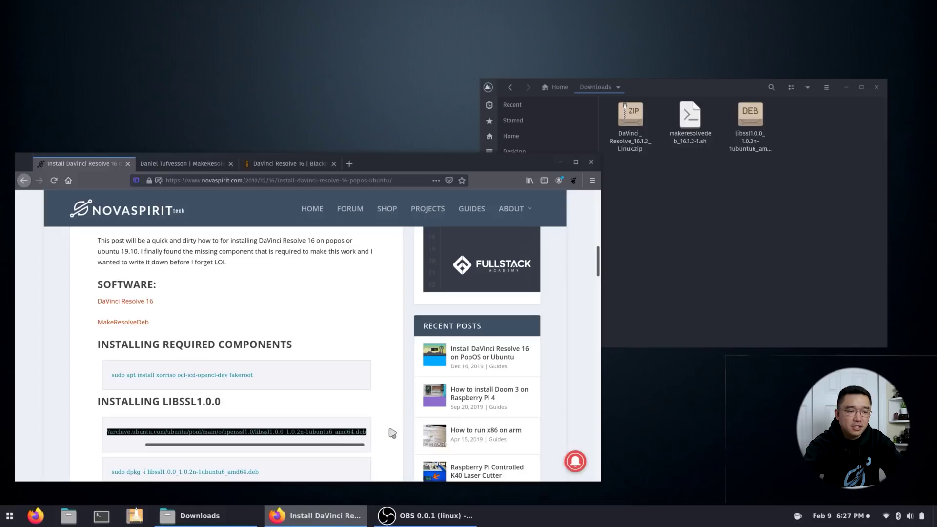
{"action": "right_click", "coordinate": [361, 426]}
{"action": "left_click", "coordinate": [390, 440]}
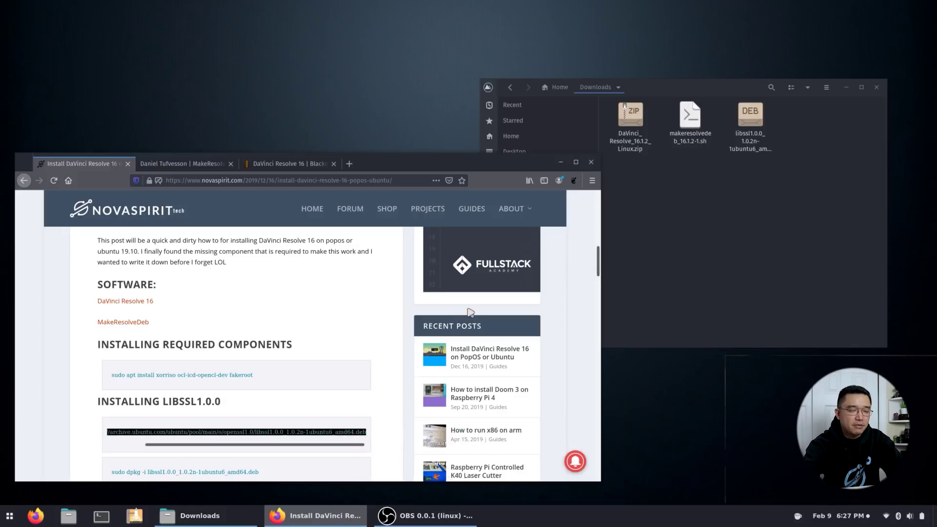
{"action": "key", "text": "super+t"}
{"action": "right_click", "coordinate": [289, 123]}
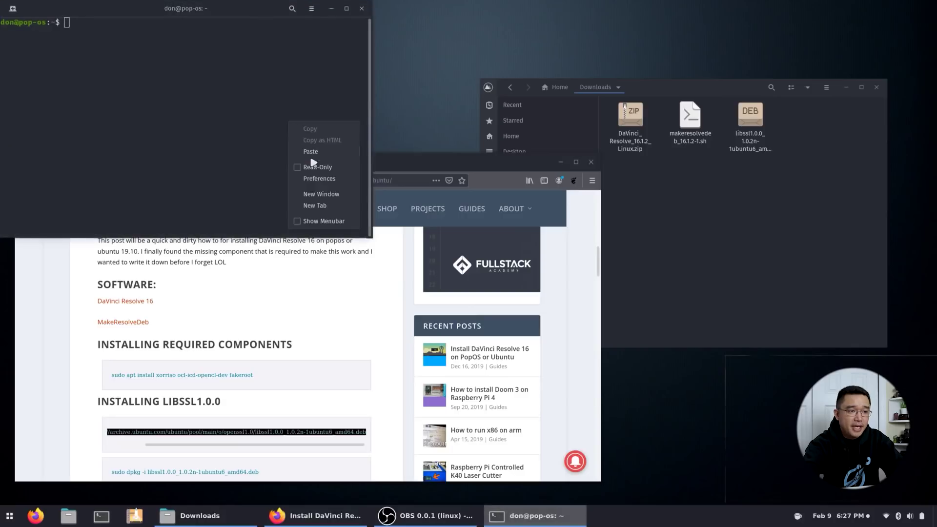
- Run the pasted wget command and verify the libssl DEB file landed in Downloads
{"action": "left_click", "coordinate": [310, 152]}
{"action": "key", "text": "Return"}
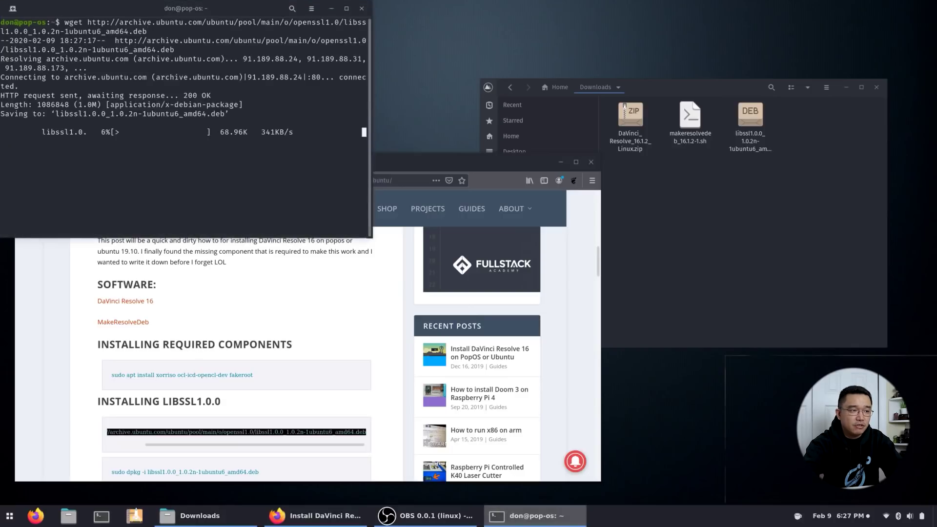
{"action": "left_click", "coordinate": [697, 198]}
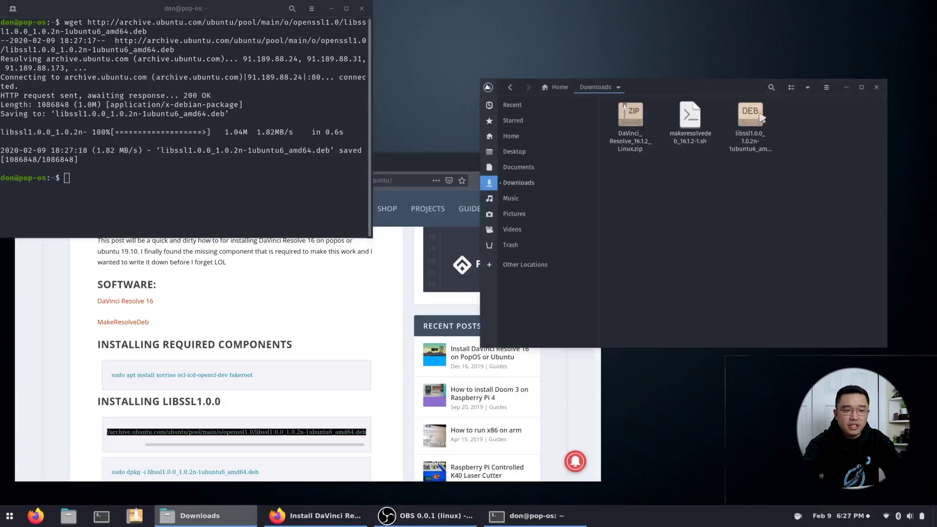
{"action": "left_click", "coordinate": [761, 117]}
{"action": "left_click", "coordinate": [721, 192]}
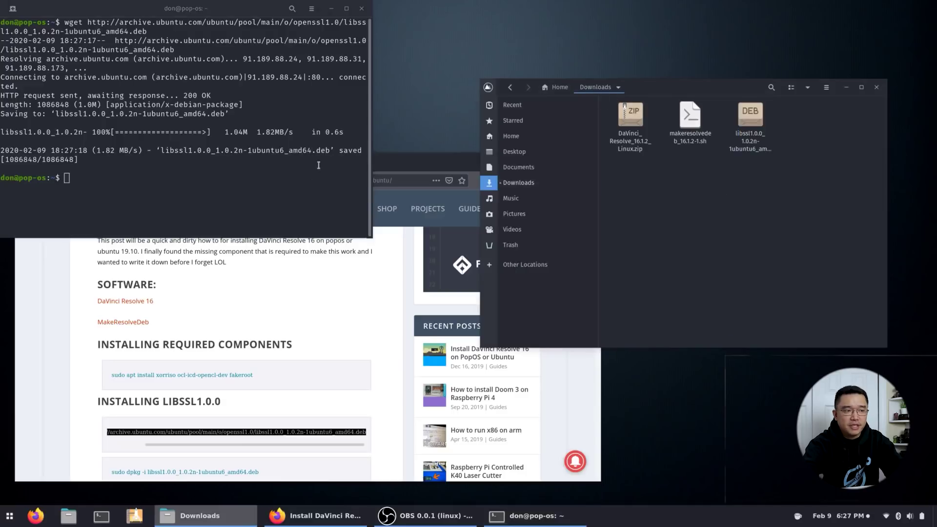
{"action": "left_click", "coordinate": [315, 170]}
- Change into Downloads and try installing the libssl package with dpkg -i
{"action": "type", "text": "cd Dow"}
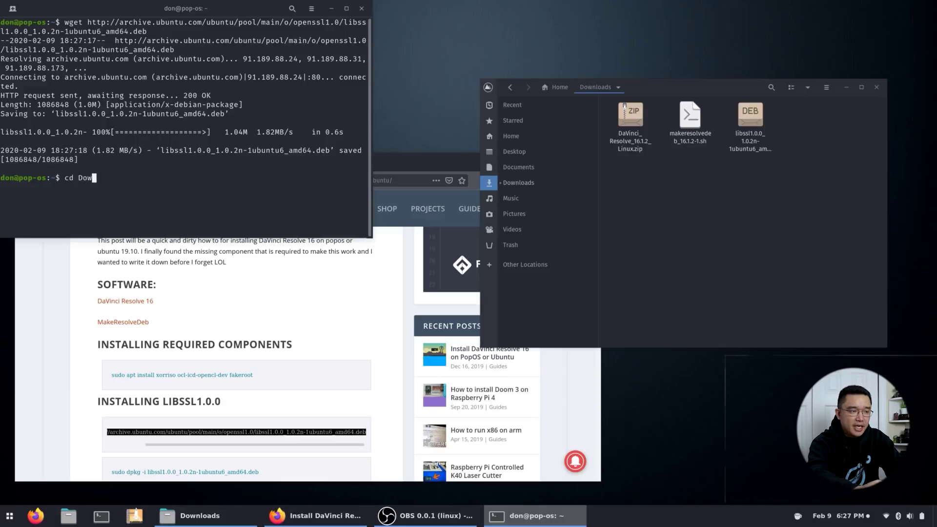
{"action": "type", "text": "nloads/"}
{"action": "key", "text": "Return"}
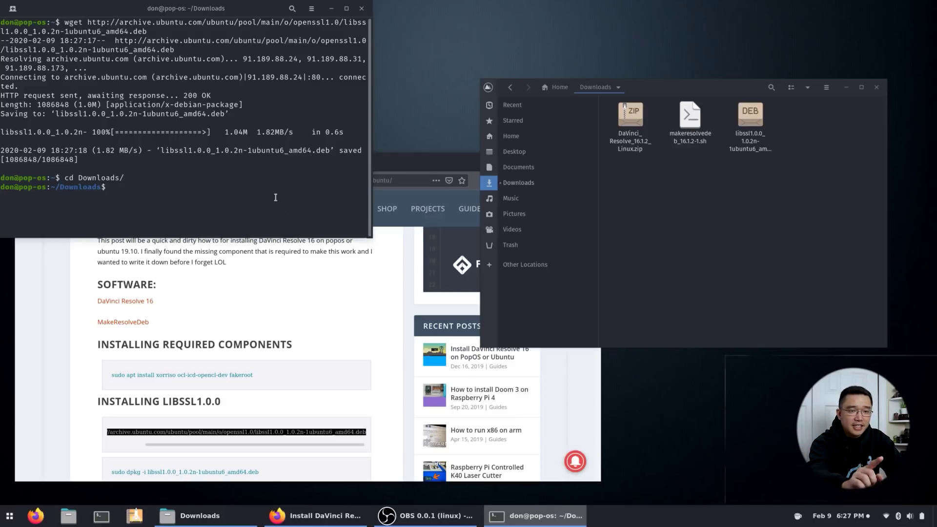
{"action": "type", "text": "dp"}
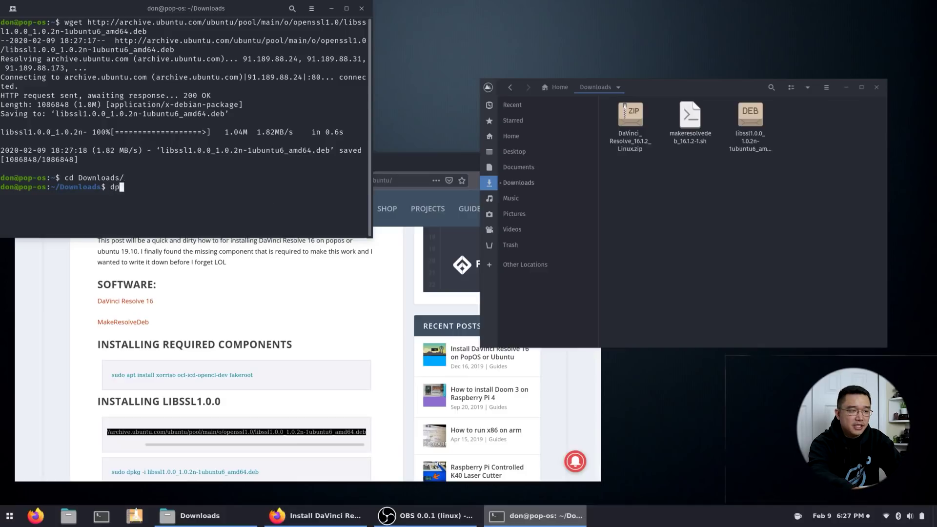
{"action": "type", "text": "kg -i l"}
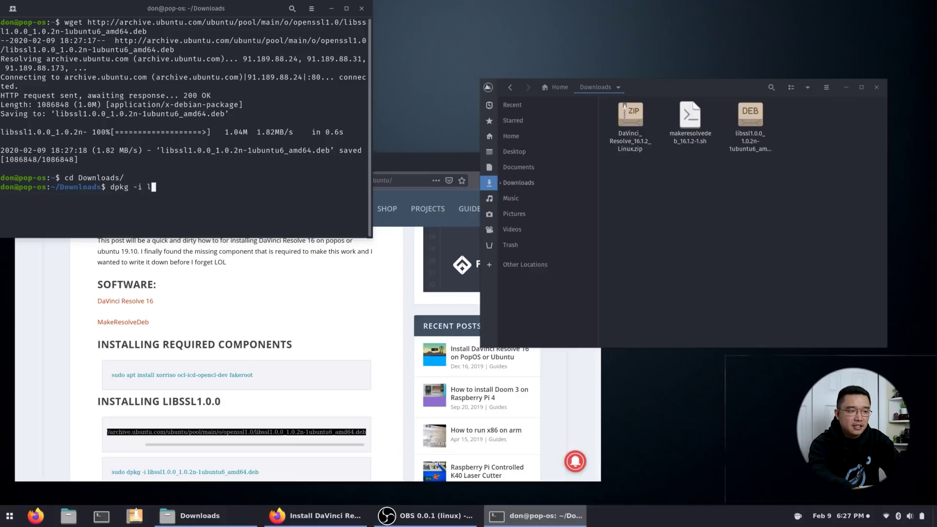
{"action": "key", "text": "Tab"}
{"action": "key", "text": "Return"}
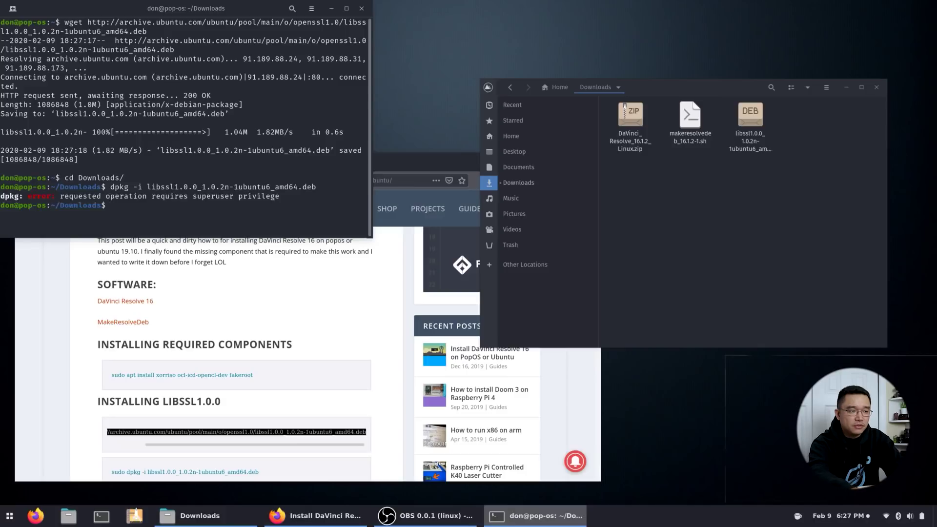
- Rerun the refused libssl install with sudo and enter the account password
{"action": "key", "text": "Up"}
{"action": "key", "text": "Left"}
{"action": "key", "text": "Left"}
{"action": "key", "text": "Left"}
{"action": "key", "text": "Left"}
{"action": "key", "text": "Left"}
{"action": "key", "text": "Left"}
{"action": "key", "text": "Left"}
{"action": "key", "text": "Left"}
{"action": "key", "text": "Left"}
{"action": "key", "text": "Left"}
{"action": "key", "text": "Left"}
{"action": "key", "text": "Left"}
{"action": "key", "text": "Left"}
{"action": "key", "text": "Left"}
{"action": "key", "text": "Left"}
{"action": "key", "text": "Left"}
{"action": "key", "text": "Left"}
{"action": "key", "text": "Left"}
{"action": "key", "text": "Left"}
{"action": "key", "text": "Left"}
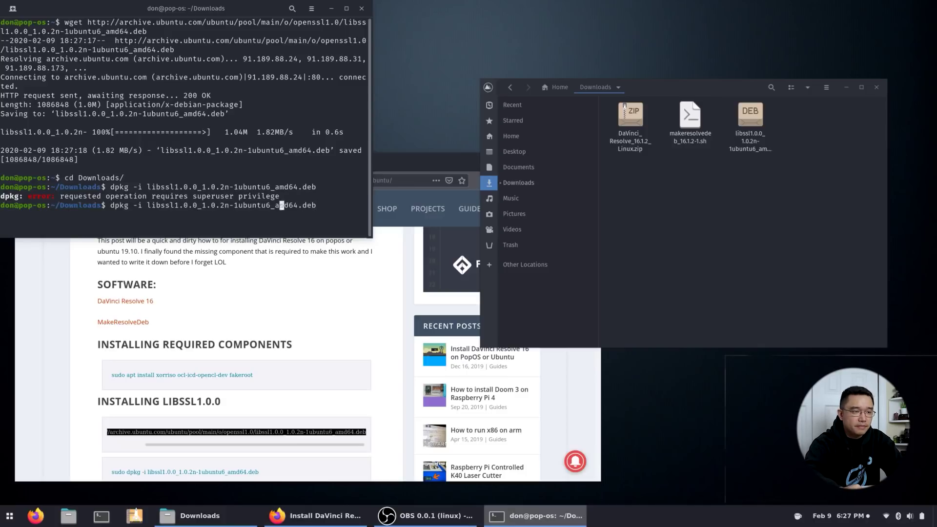
{"action": "key", "text": "Home"}
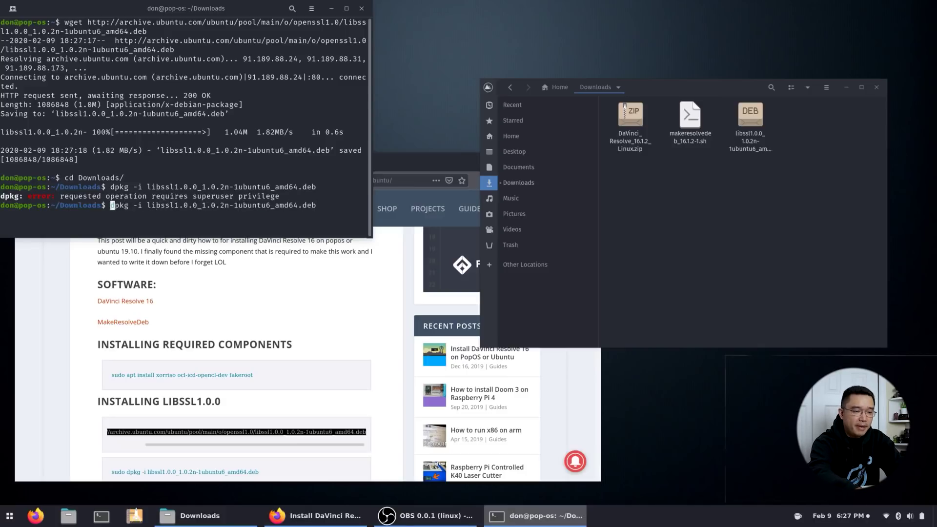
{"action": "type", "text": "sudo"}
{"action": "key", "text": "Return"}
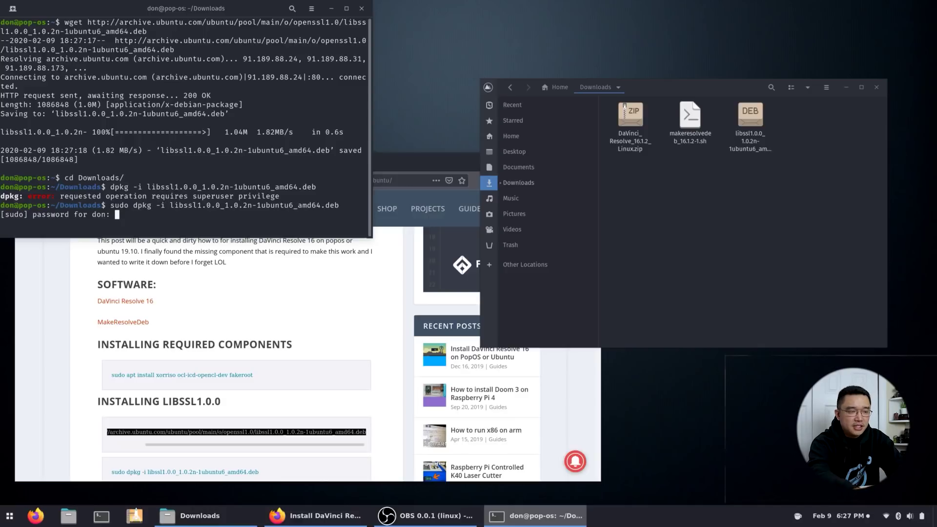
{"action": "key", "text": "Return"}
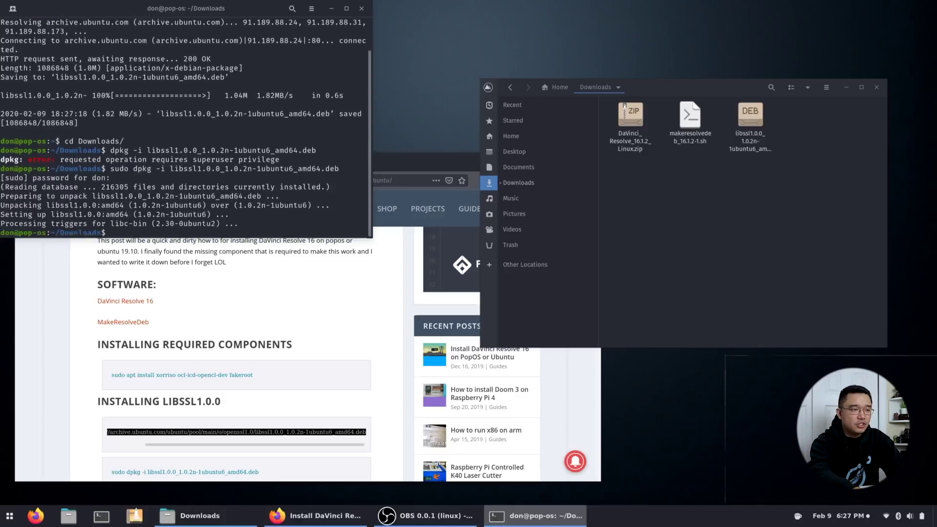
- List Downloads and unzip DaVinci_Resolve_16.1.2_Linux.zip to get the .run installer
{"action": "type", "text": "ls"}
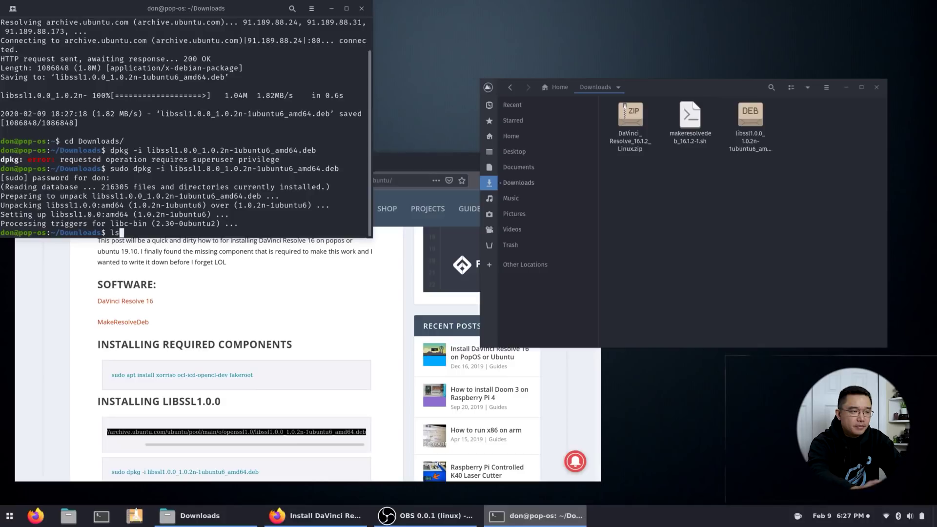
{"action": "key", "text": "Return"}
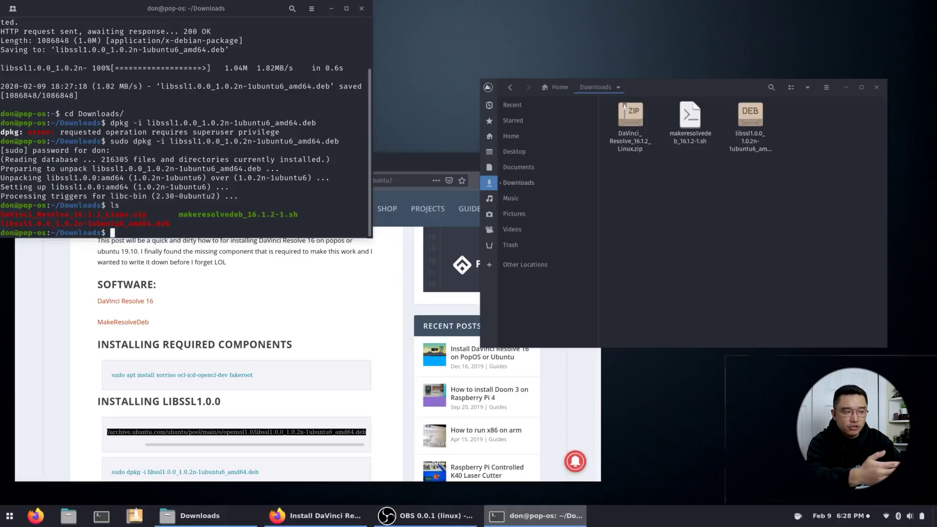
{"action": "type", "text": "ta"}
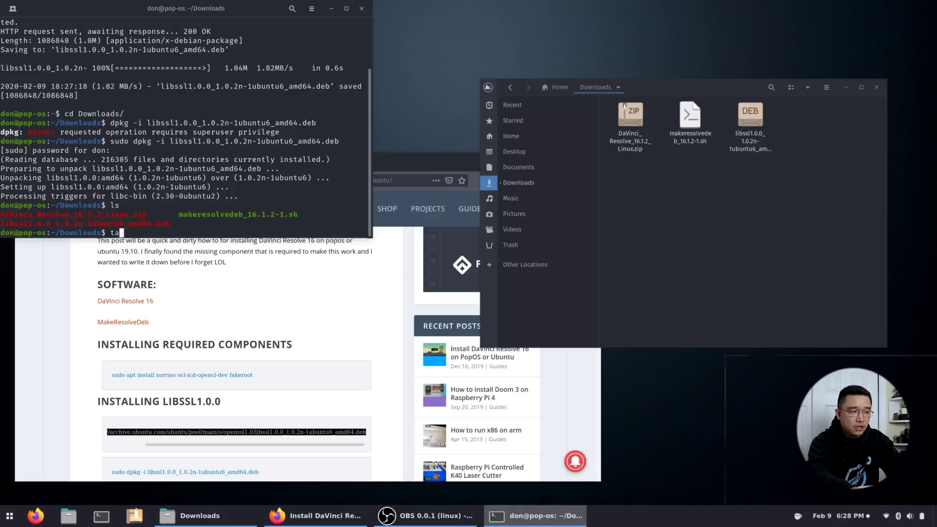
{"action": "key", "text": "BackSpace"}
{"action": "key", "text": "BackSpace"}
{"action": "type", "text": "unzip "}
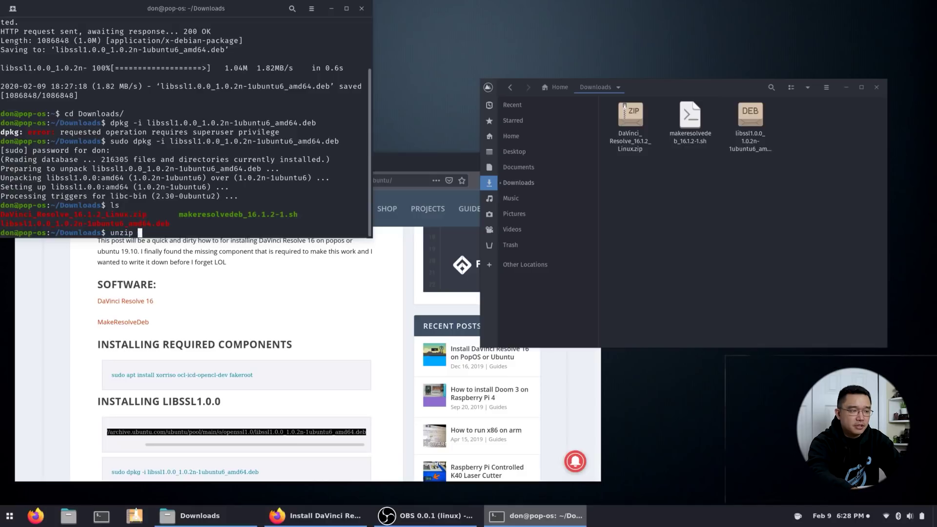
{"action": "type", "text": "Da"}
{"action": "key", "text": "Tab"}
{"action": "key", "text": "Return"}
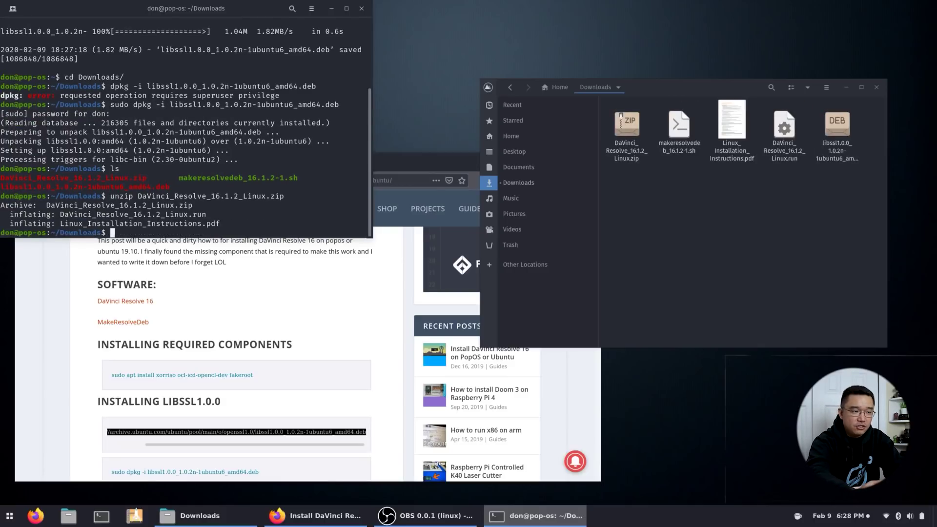
- Run makeresolvedeb_16.1.2-1.sh to see its usage, then rerun it with lite to build the package
{"action": "key", "text": "Tab"}
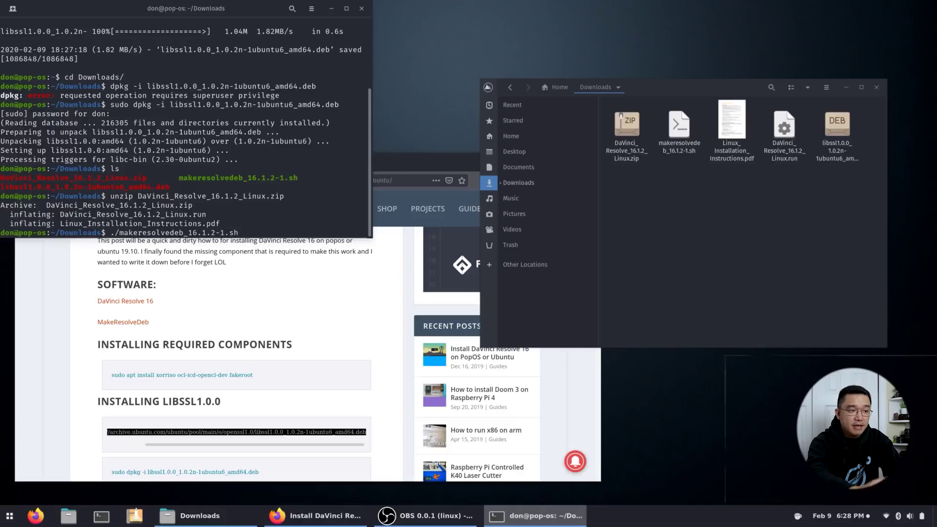
{"action": "key", "text": "Return"}
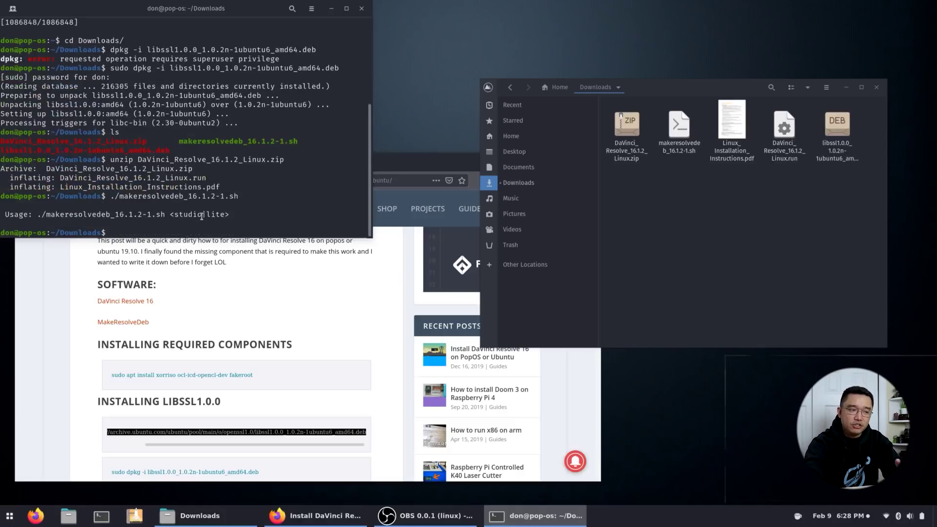
{"action": "key", "text": "Up"}
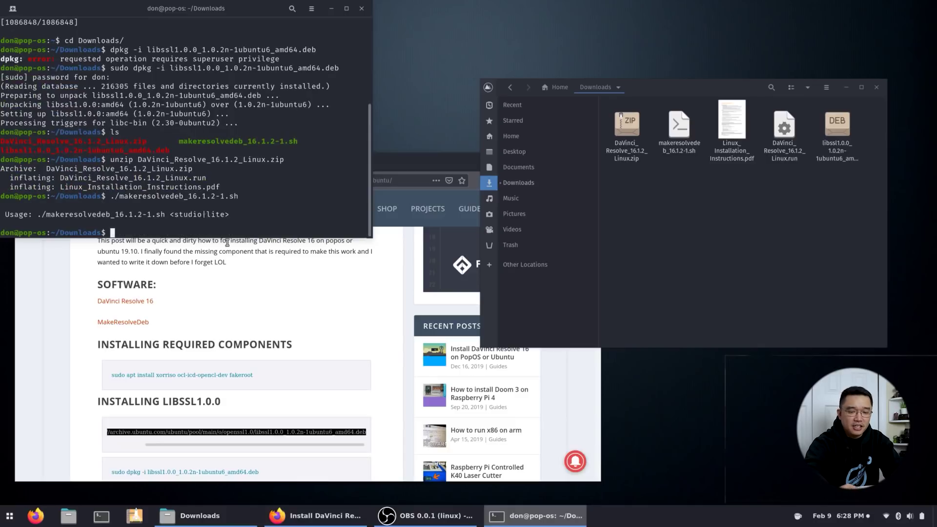
{"action": "type", "text": "li"}
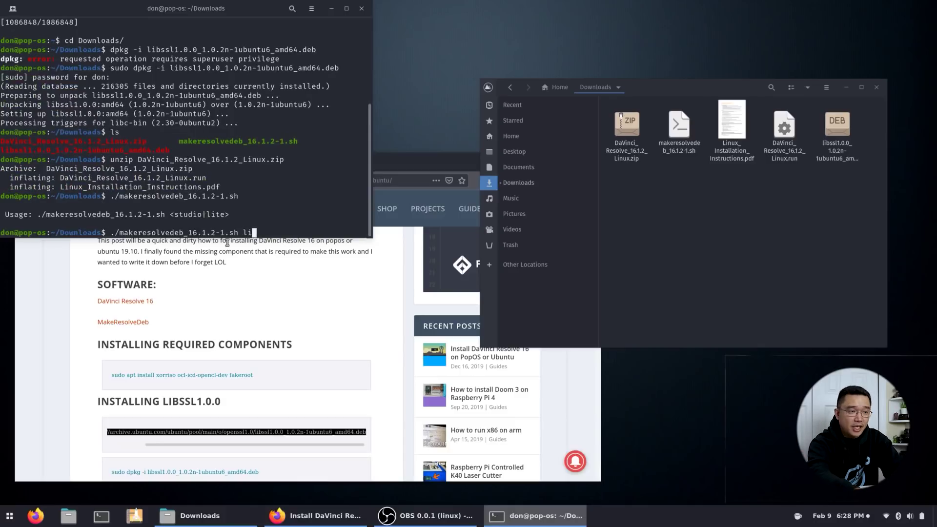
{"action": "type", "text": "ste"}
{"action": "key", "text": "Return"}
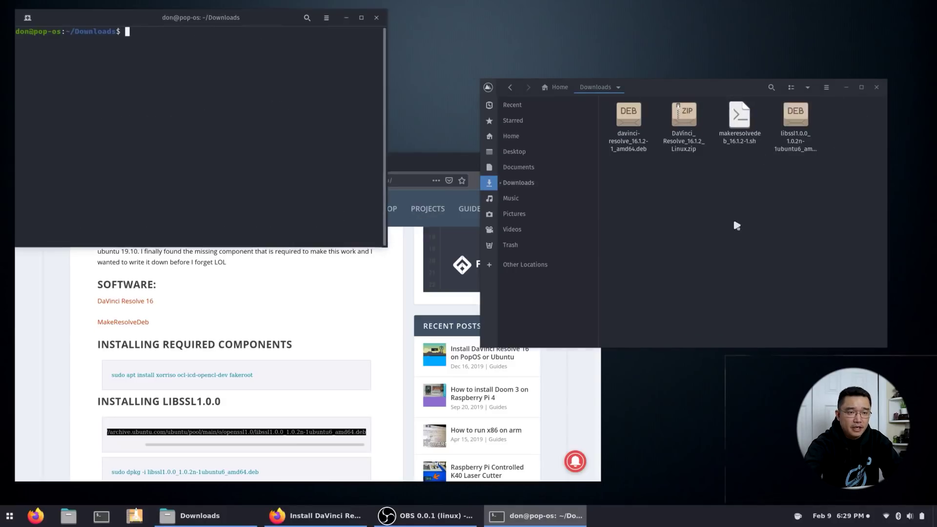
- Check the built davinci-resolve_16.1.2-1_amd64.deb in Downloads, then launch DaVinci Resolve from the applications list
{"action": "left_click", "coordinate": [734, 222]}
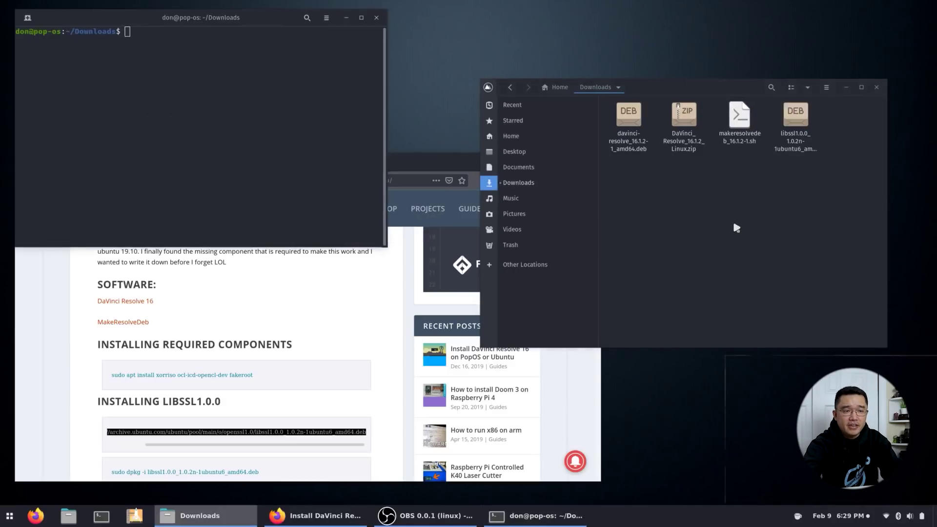
{"action": "left_click", "coordinate": [630, 132]}
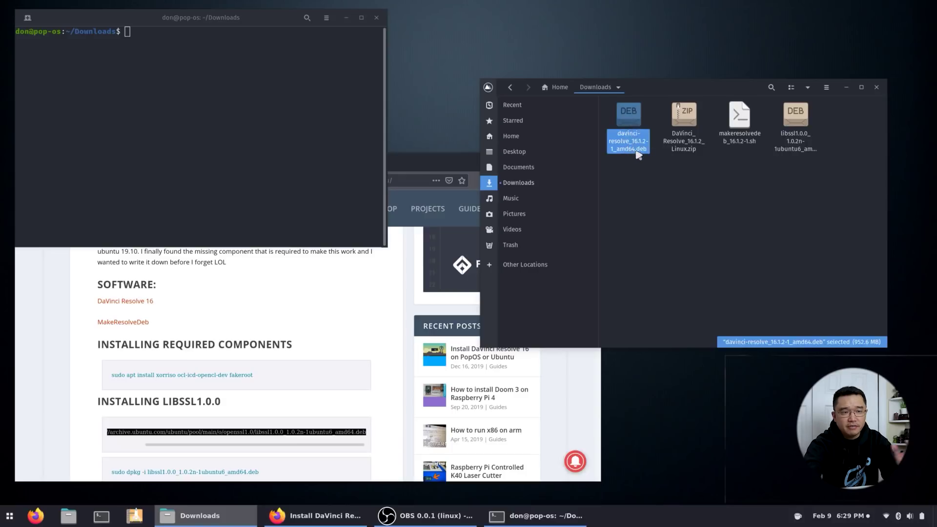
{"action": "left_click", "coordinate": [218, 99]}
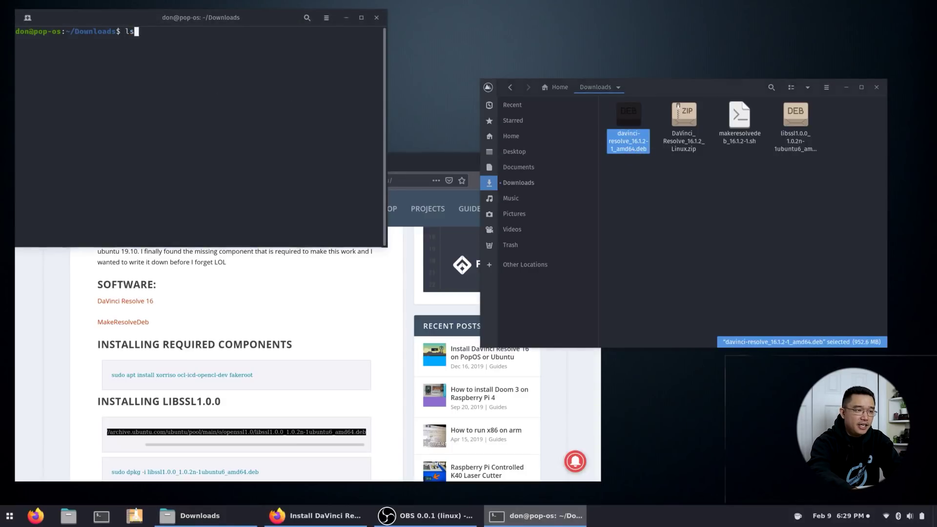
{"action": "type", "text": "ls"}
{"action": "key", "text": "Return"}
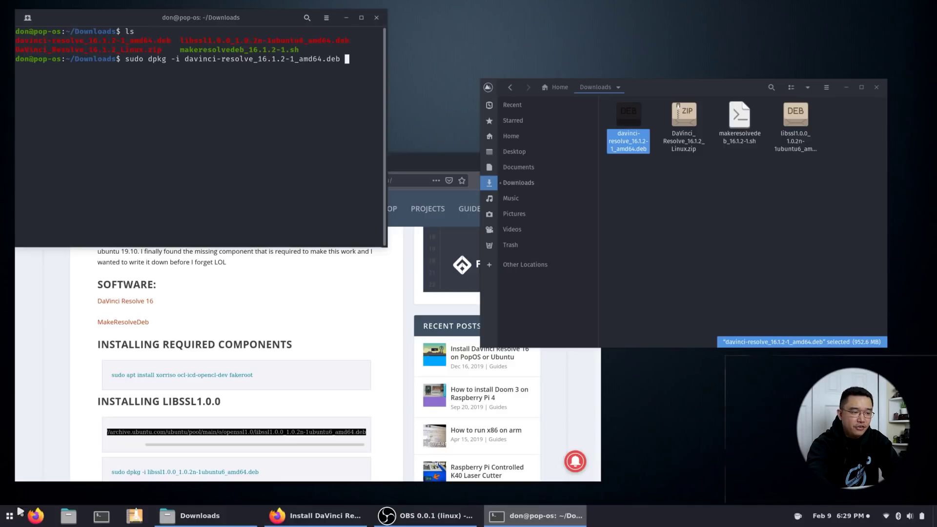
{"action": "left_click", "coordinate": [11, 515]}
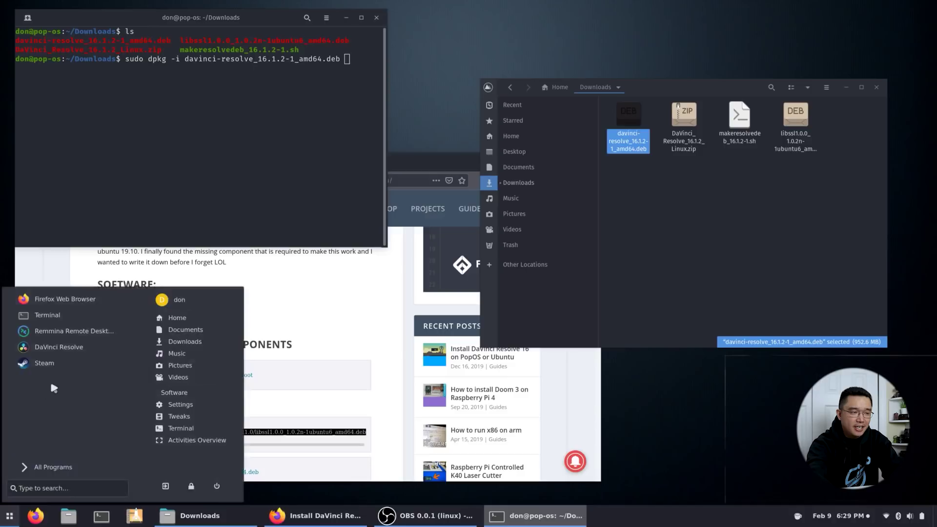
{"action": "left_click", "coordinate": [72, 349]}
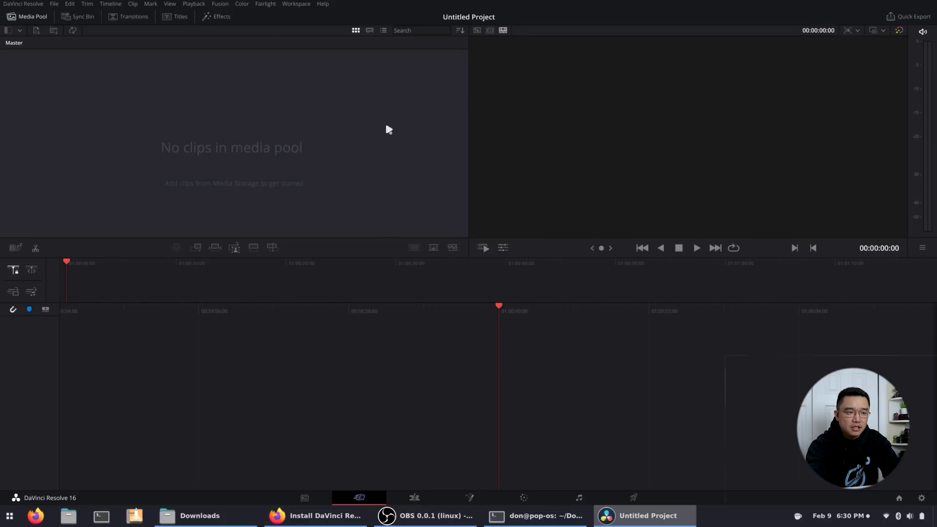
{"action": "left_click_drag", "start_coordinate": [424, 255], "coordinate": [419, 17]}
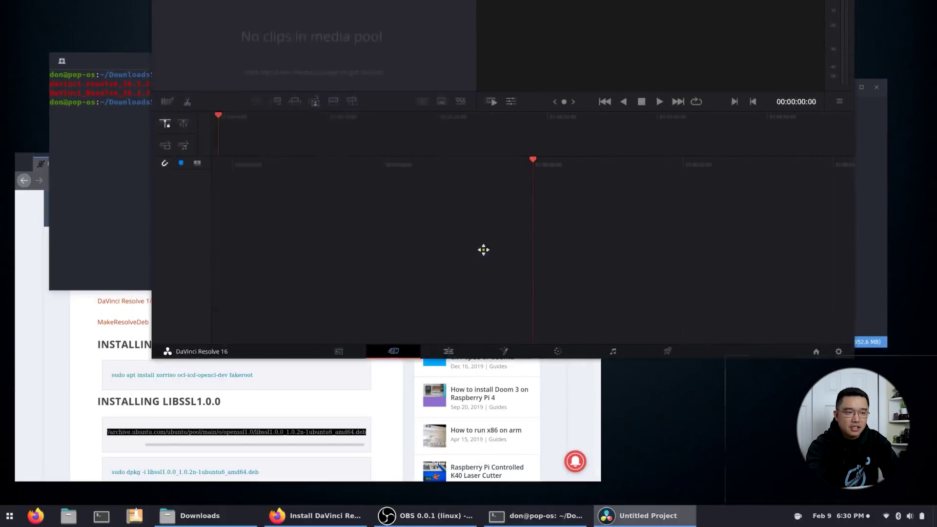
{"action": "left_click_drag", "start_coordinate": [483, 249], "coordinate": [424, 295]}
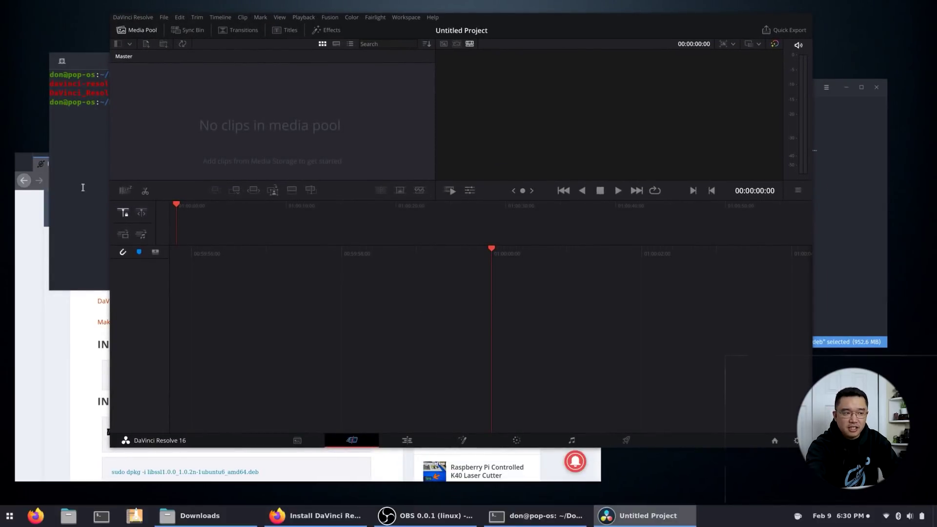
{"action": "mouse_move", "coordinate": [83, 187]}
{"action": "left_mouse_down"}
{"action": "mouse_move", "coordinate": [108, 205]}
{"action": "mouse_move", "coordinate": [66, 181]}
{"action": "left_mouse_up"}
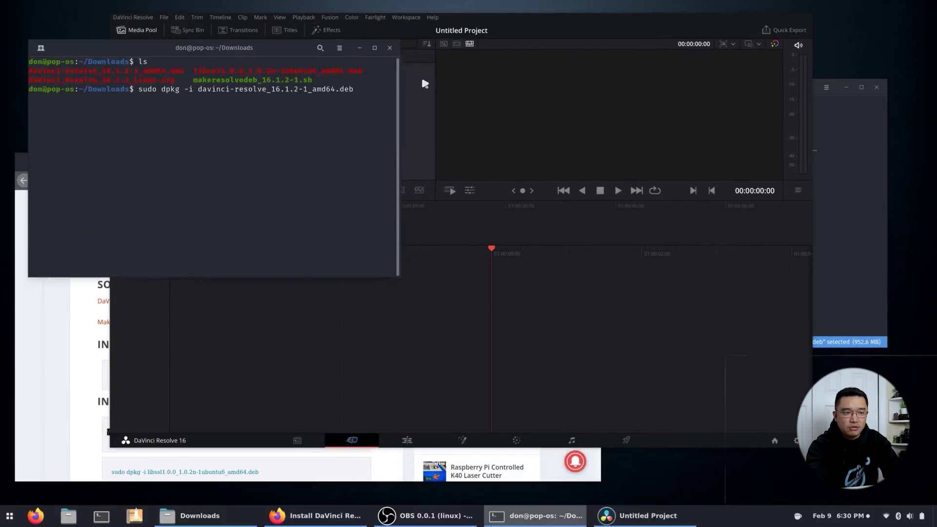
{"action": "left_click", "coordinate": [531, 30]}
{"action": "left_click_drag", "start_coordinate": [539, 32], "coordinate": [543, 9]}
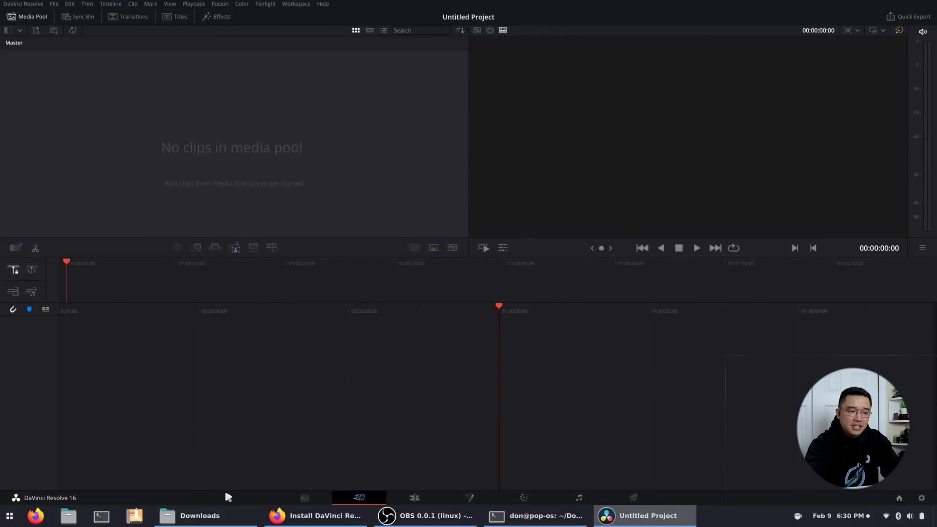
- Scroll the install guide to the ffmpeg MP4-to-DNxHD commands, with the Downloads window brought forward
{"action": "left_click", "coordinate": [220, 516]}
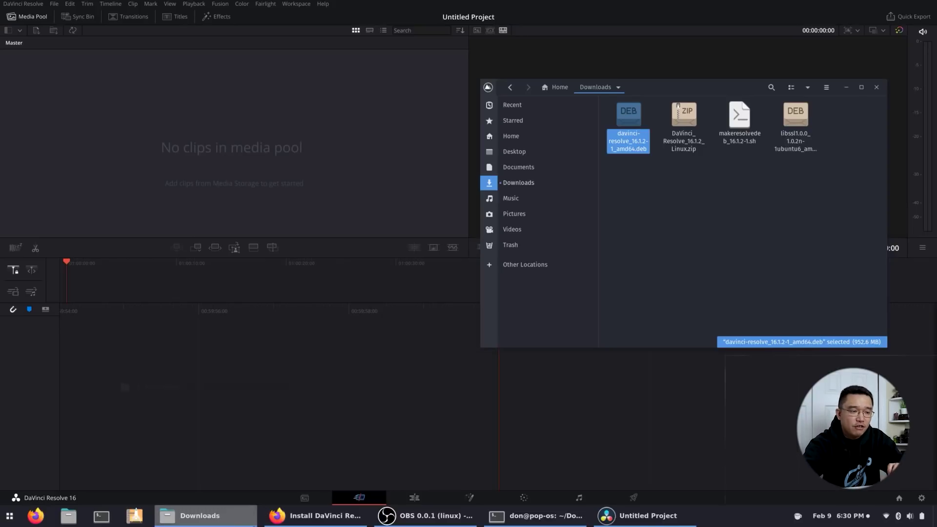
{"action": "left_click", "coordinate": [321, 515]}
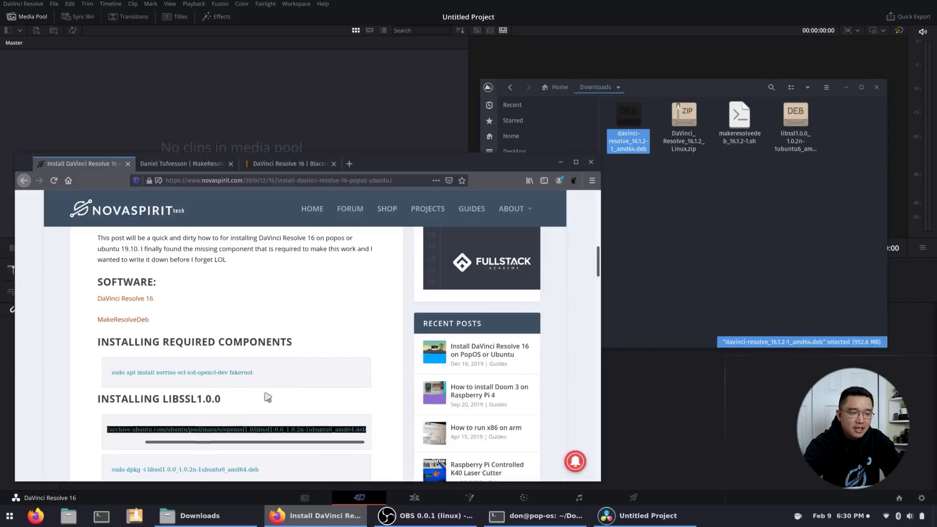
{"action": "scroll", "coordinate": [267, 396], "scroll_direction": "down", "scroll_amount": 8}
{"action": "scroll", "coordinate": [255, 372], "scroll_direction": "down", "scroll_amount": 2}
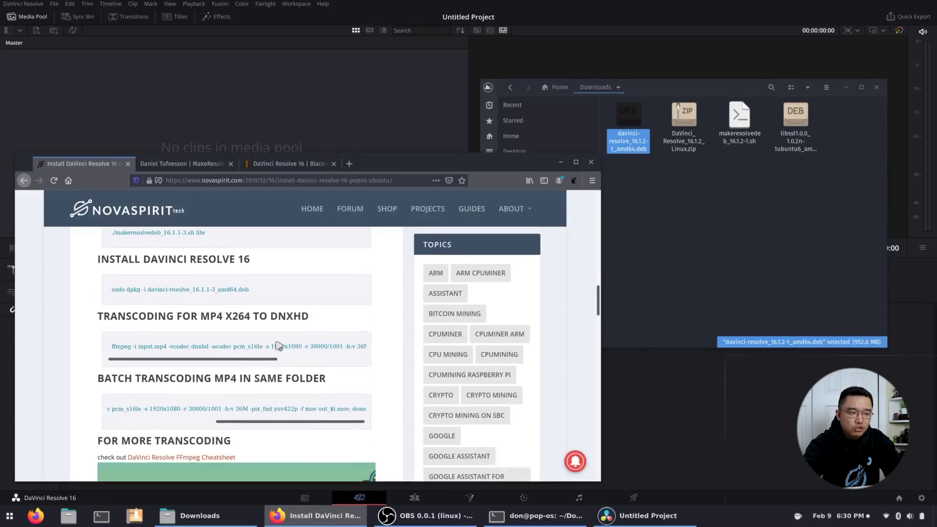
{"action": "left_click", "coordinate": [154, 346]}
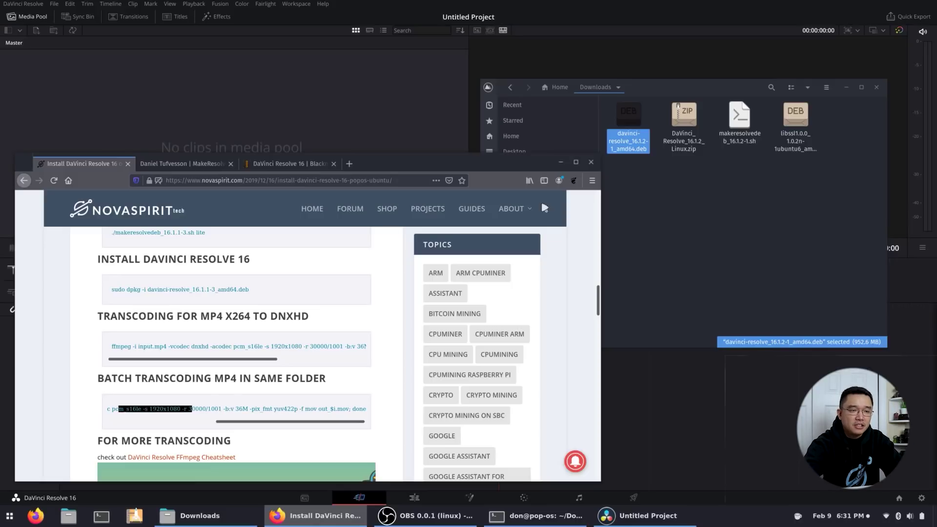
{"action": "left_click", "coordinate": [673, 244]}
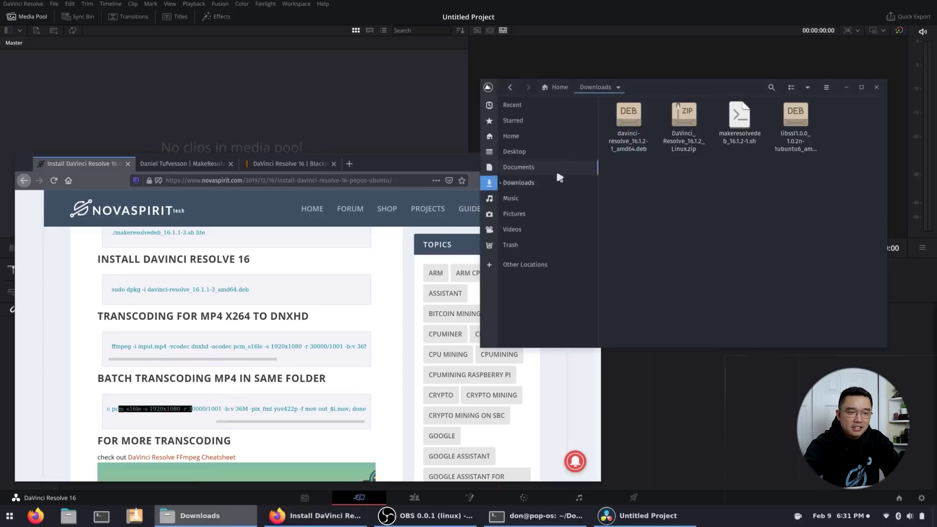
- Import out_linux_gaming.mp4.mov from Videos into the Media Pool, changing the project frame rate to match
{"action": "left_click", "coordinate": [520, 229]}
{"action": "left_click", "coordinate": [834, 144]}
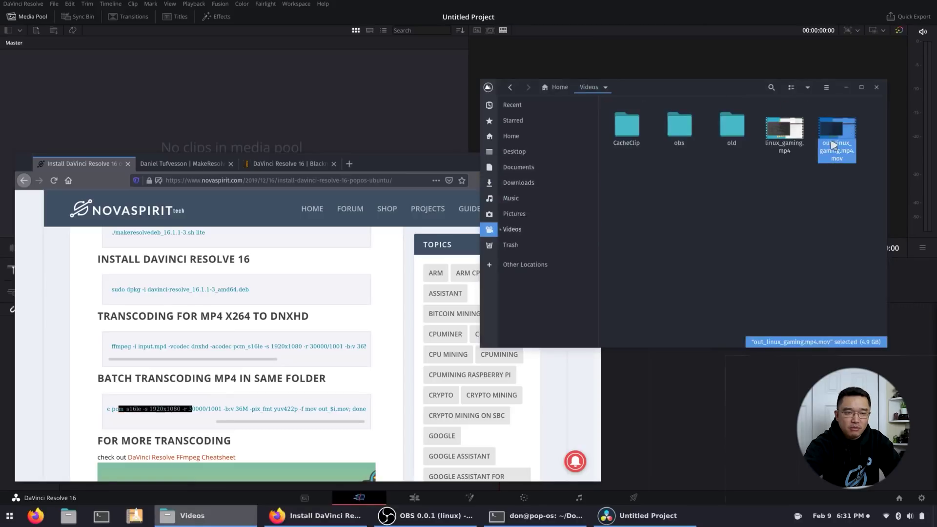
{"action": "left_click", "coordinate": [318, 102]}
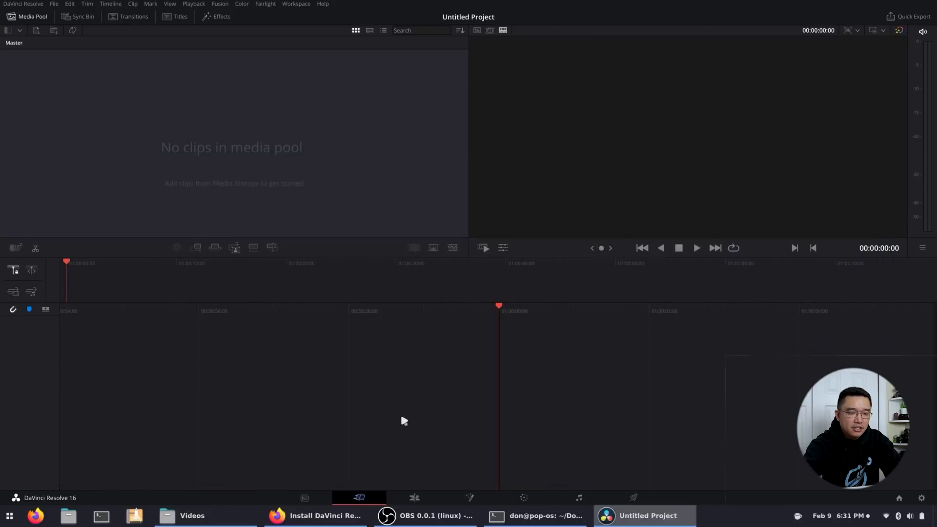
{"action": "left_click", "coordinate": [415, 497]}
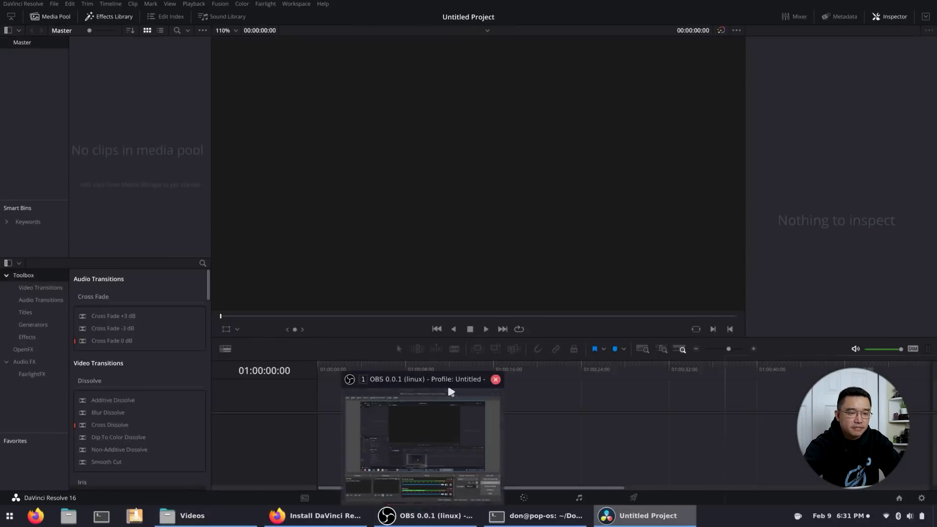
{"action": "left_click", "coordinate": [205, 515]}
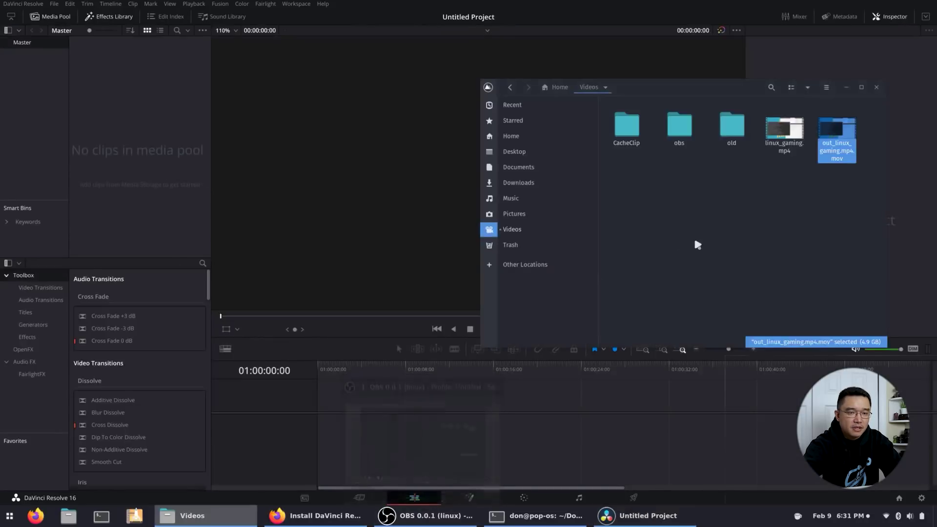
{"action": "left_click_drag", "start_coordinate": [840, 149], "coordinate": [157, 119]}
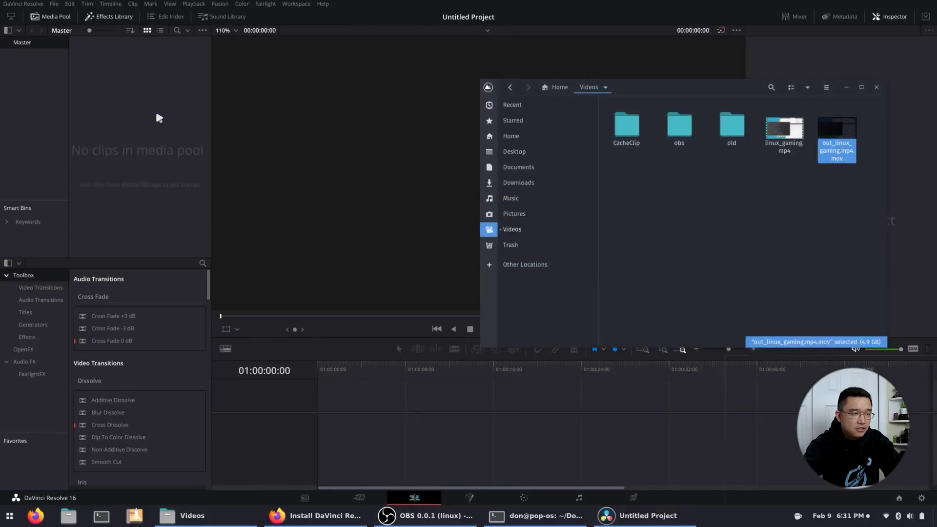
{"action": "left_click", "coordinate": [550, 299]}
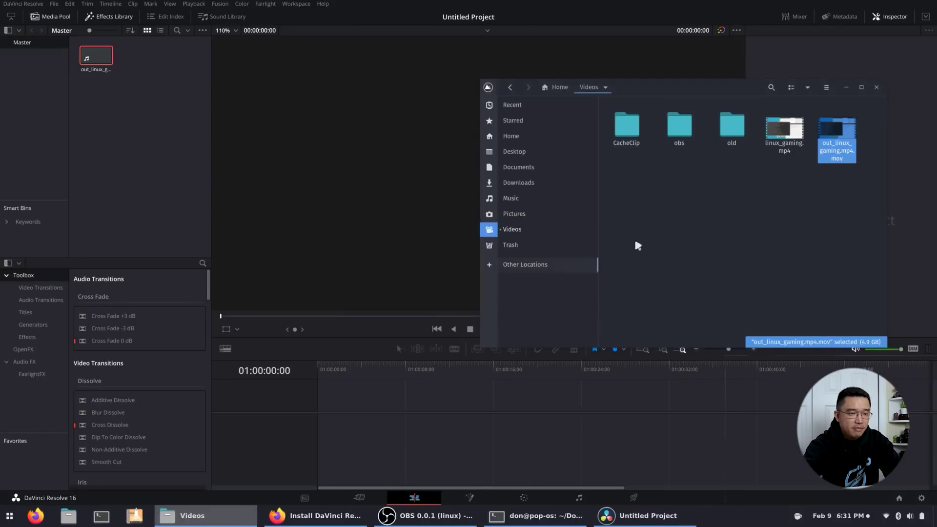
- Drag the clip onto a new timeline and scrub through it to preview
{"action": "left_click", "coordinate": [116, 95]}
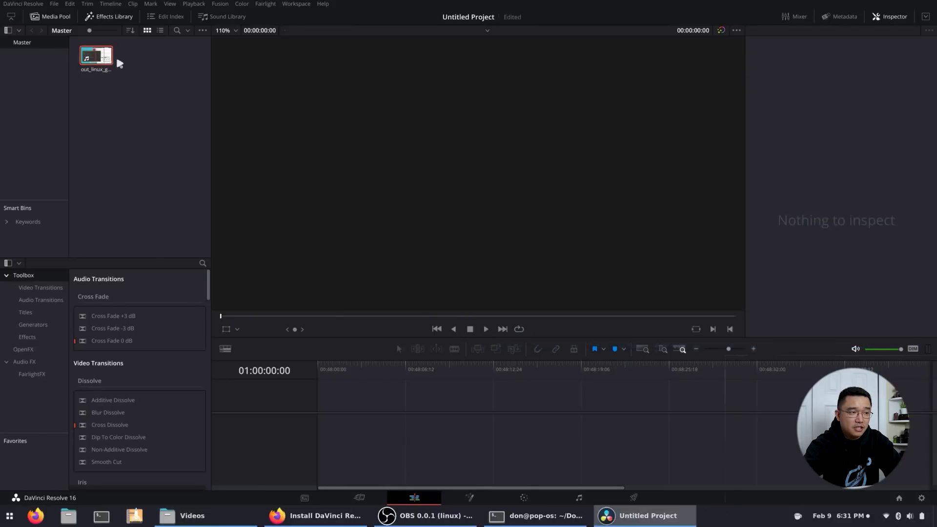
{"action": "left_click_drag", "start_coordinate": [100, 57], "coordinate": [325, 422]}
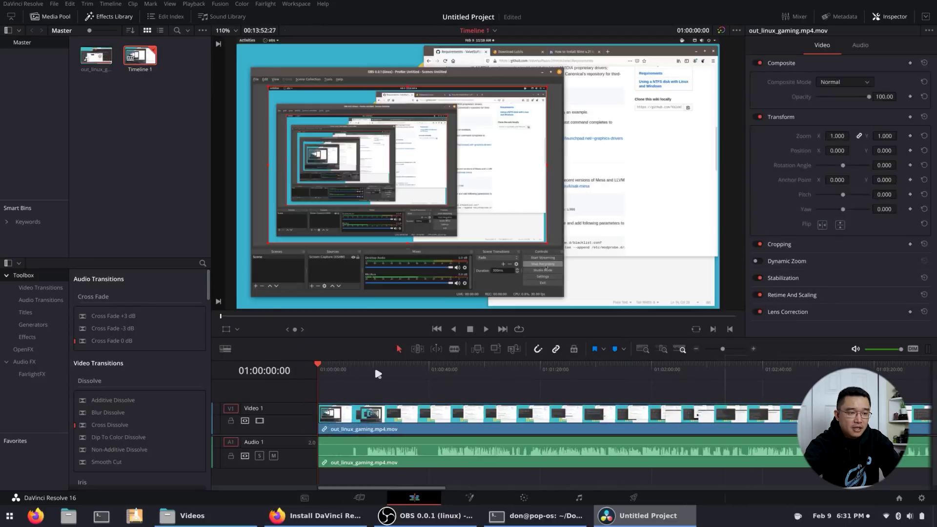
{"action": "left_click_drag", "start_coordinate": [375, 365], "coordinate": [463, 366]}
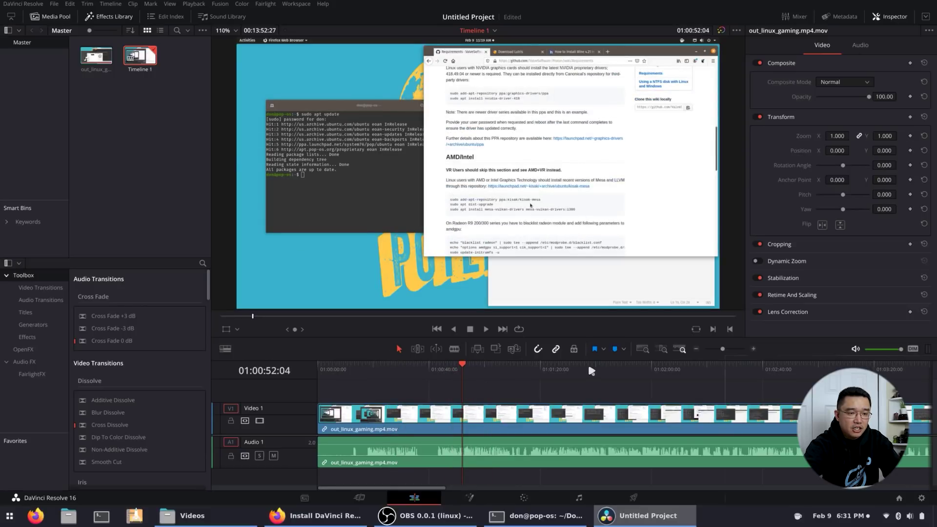
{"action": "left_click_drag", "start_coordinate": [592, 370], "coordinate": [610, 371]}
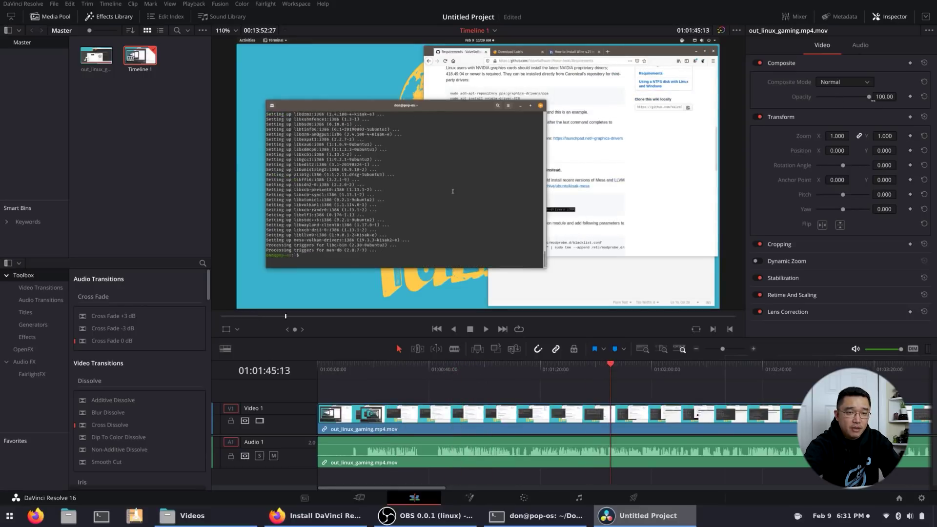
{"action": "left_click_drag", "start_coordinate": [868, 96], "coordinate": [888, 100]}
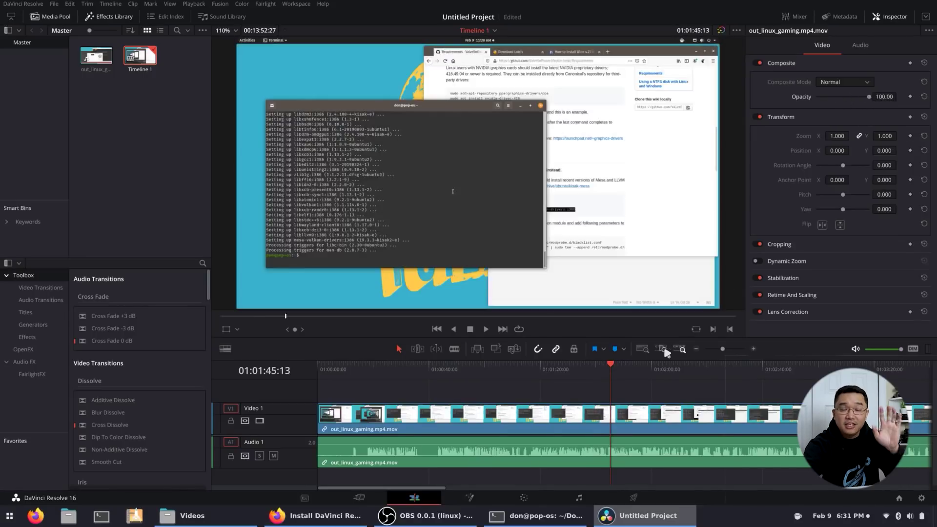